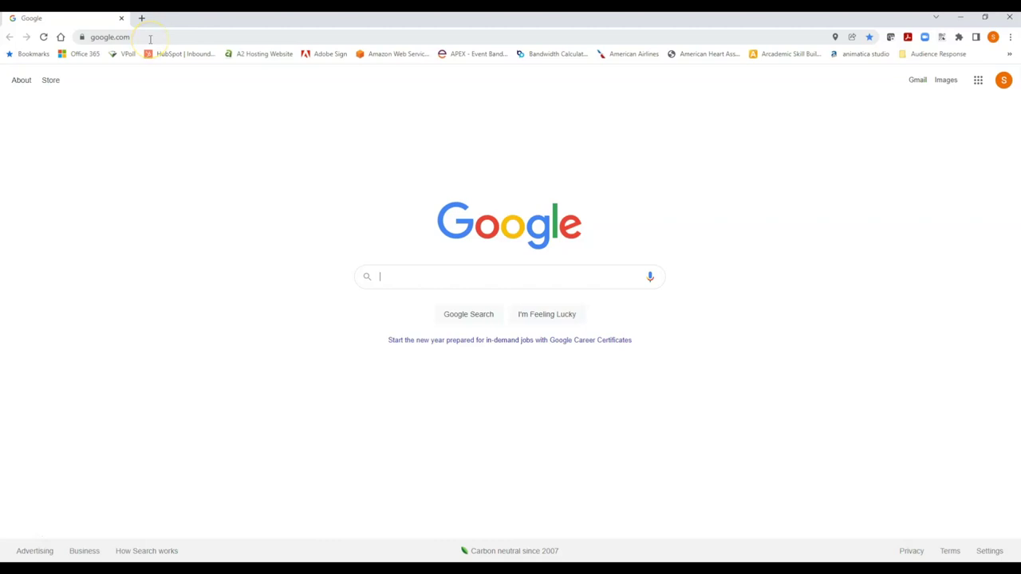
Navigate Chrome to vpoll.mobi.
click(150, 38)
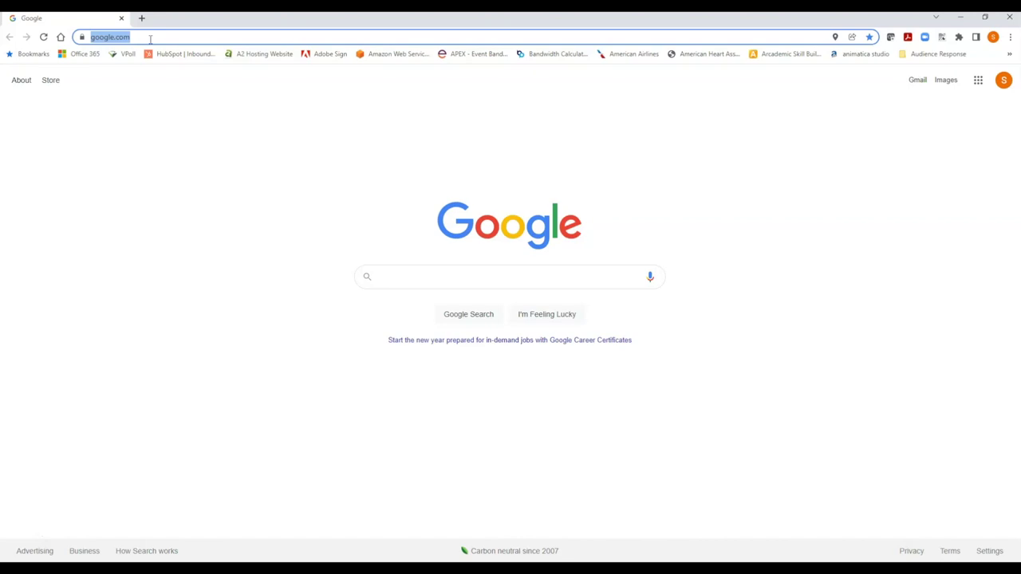
text(vpol)
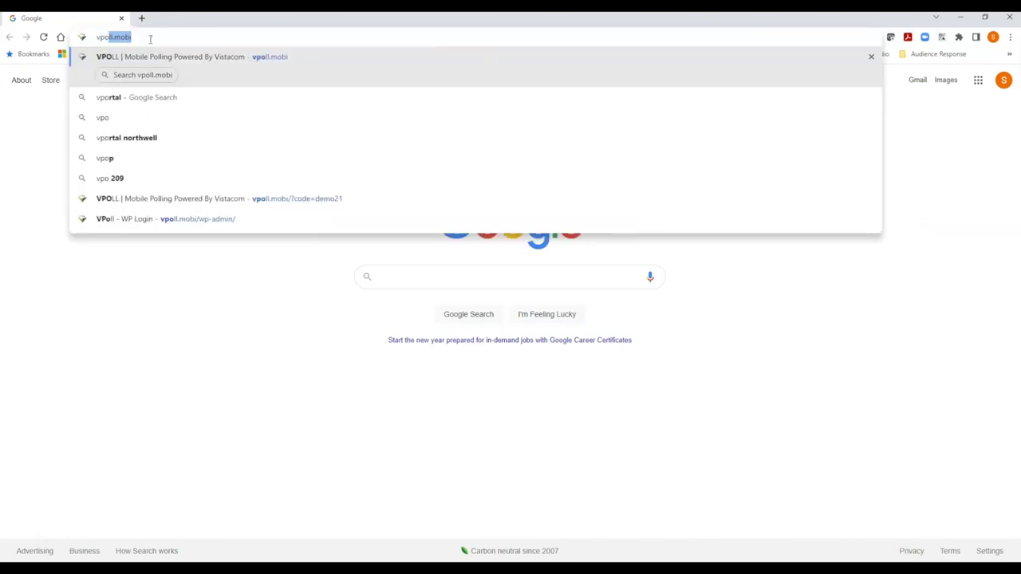
text(l.mobi)
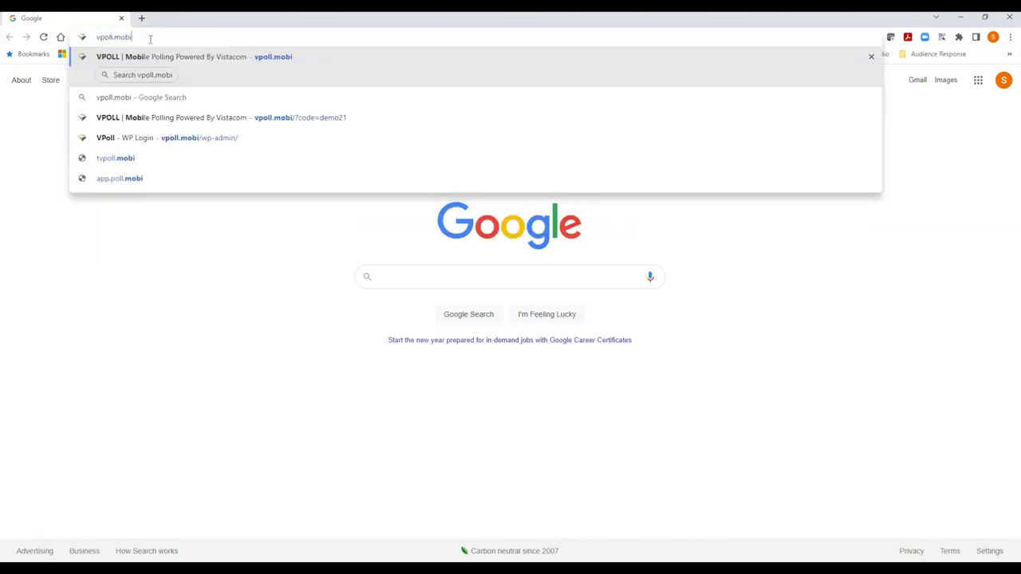
key(Return)
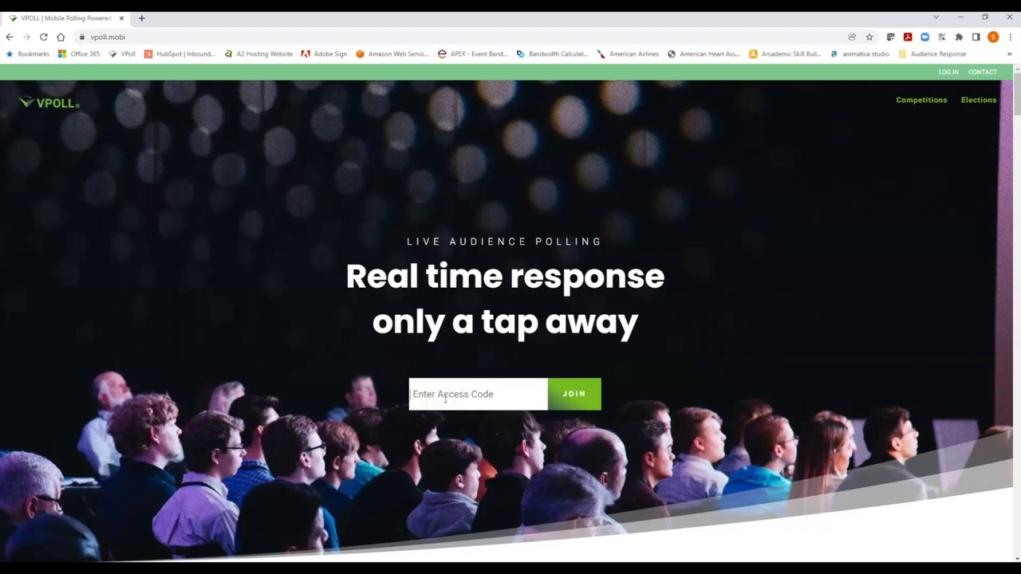
click(445, 399)
text(2022DioCon)
double_click(441, 407)
click(441, 409)
click(443, 418)
Join the session and fill in the voter's ID number, first name, last name and e-mail.
click(573, 397)
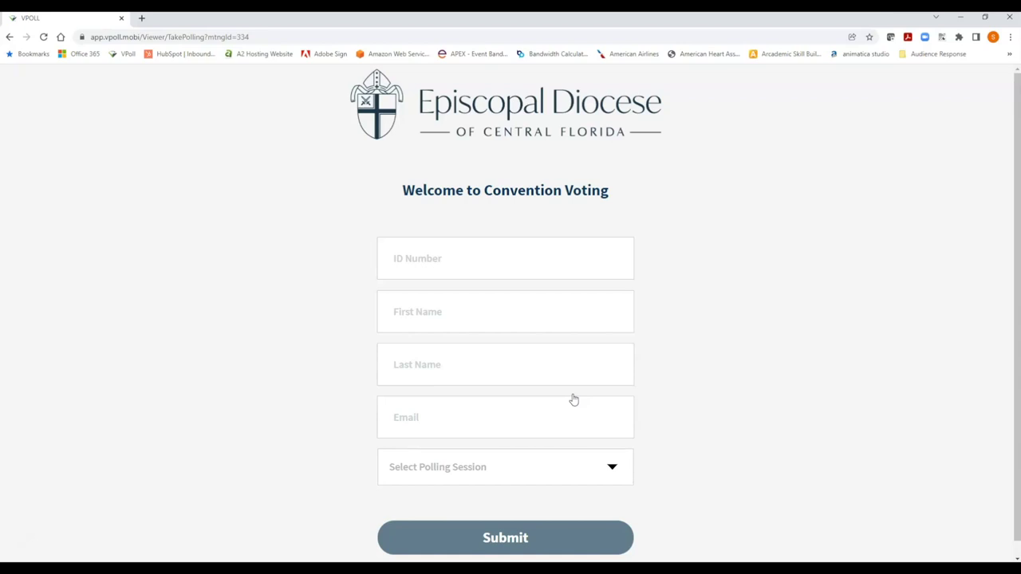
click(524, 267)
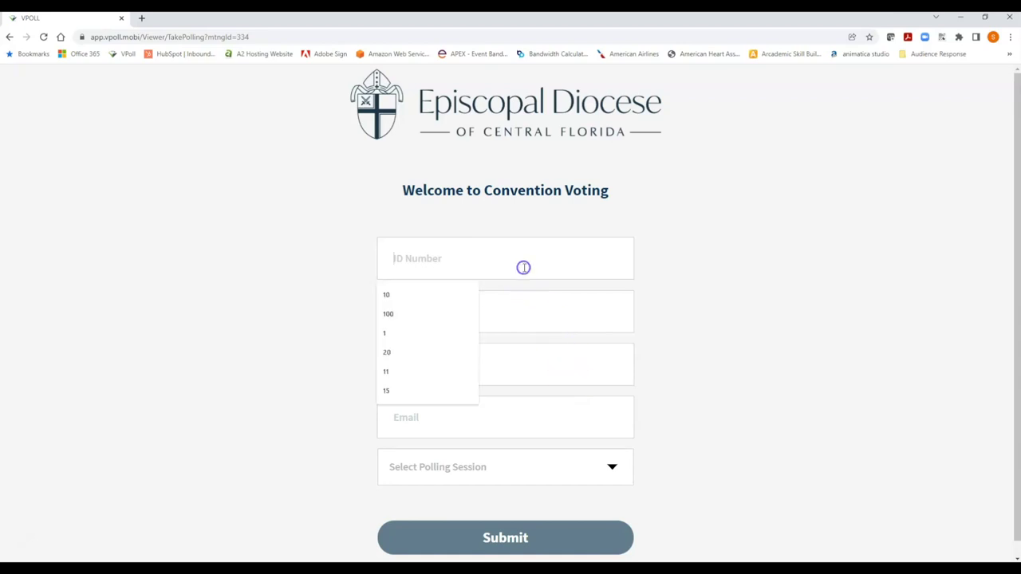
text(10)
key(Tab)
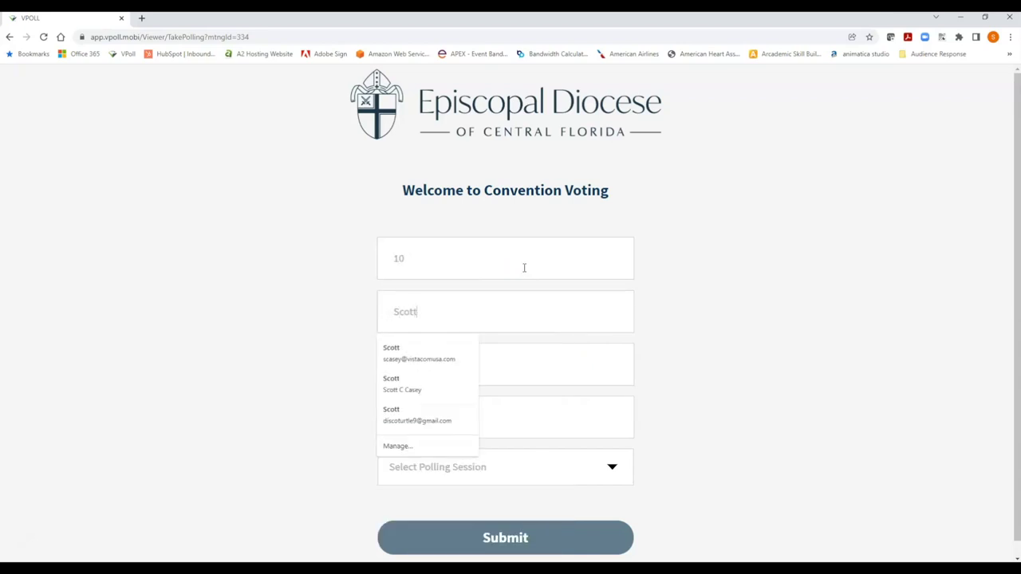
key(Tab)
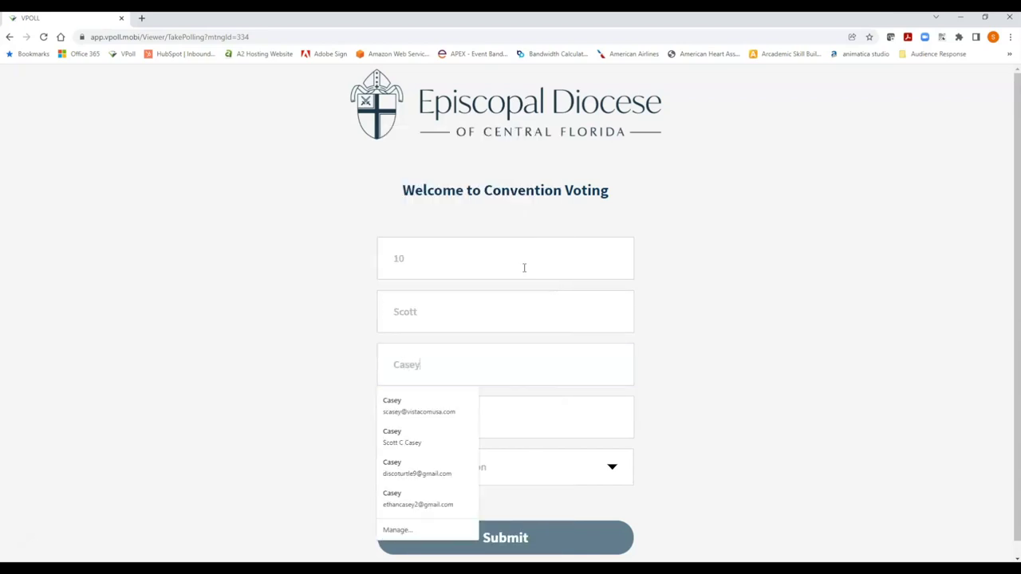
key(Tab)
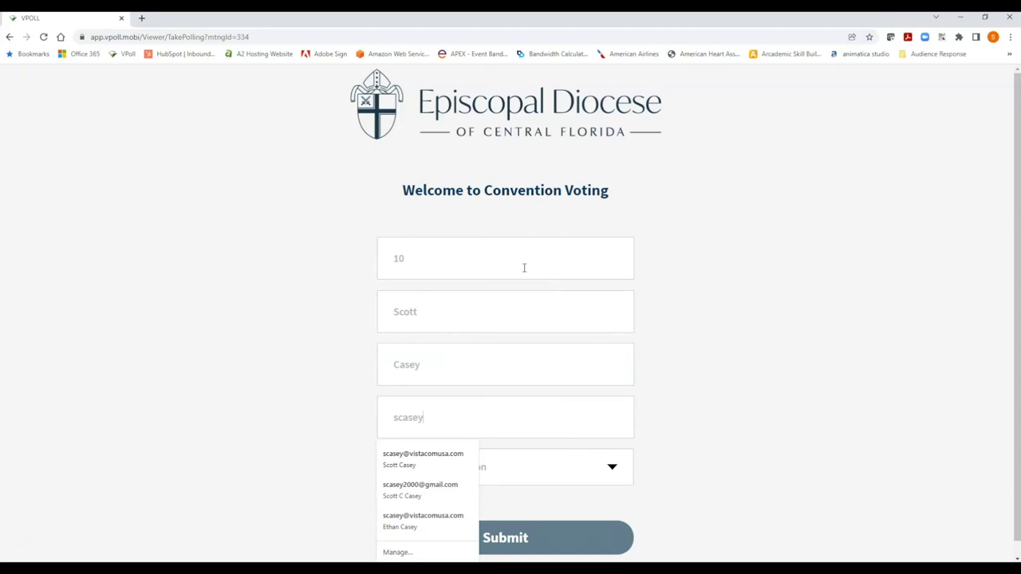
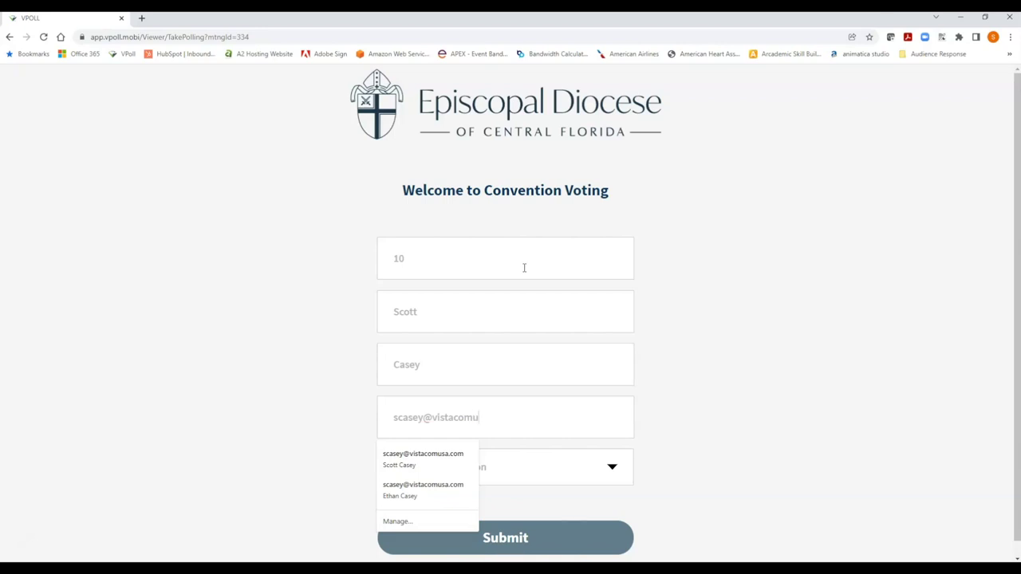
Choose the 2022 Convention Voting session and submit the sign-in form.
click(353, 280)
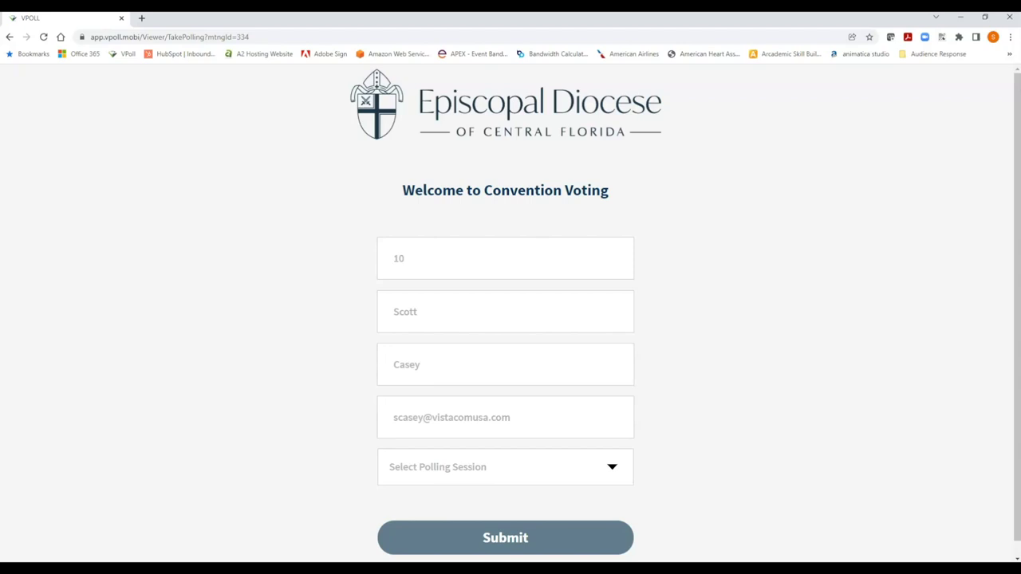
click(613, 469)
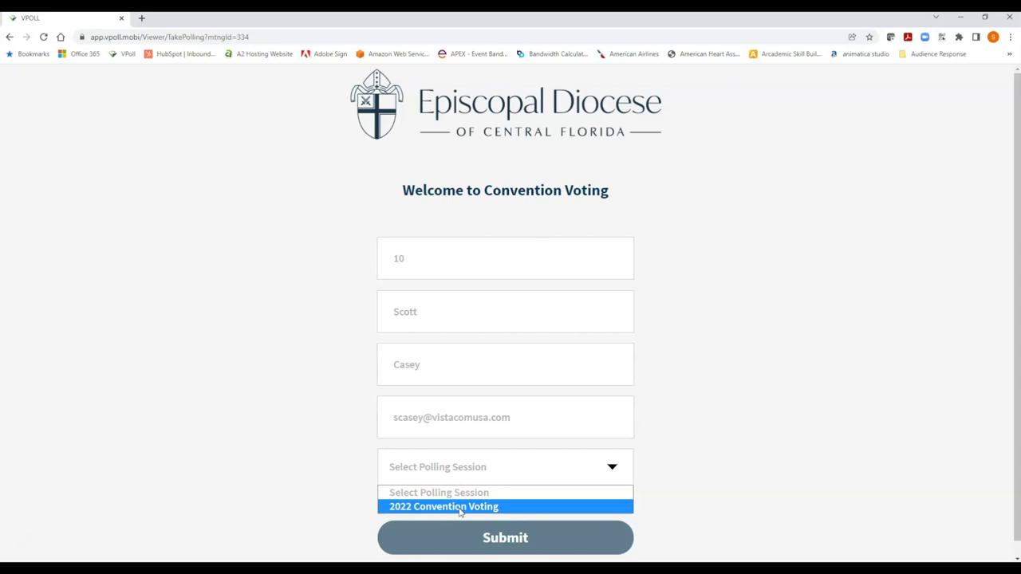
click(460, 508)
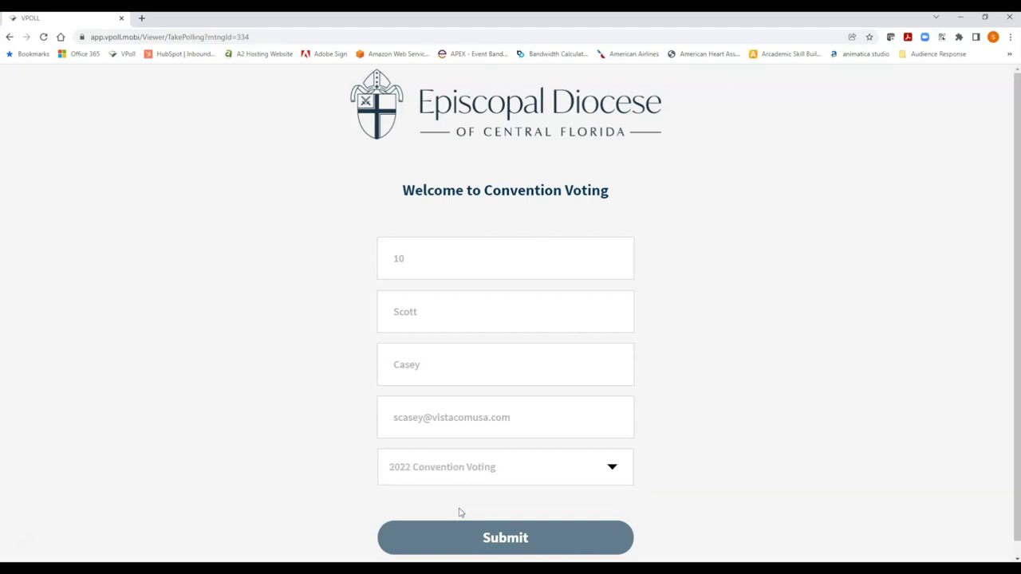
click(505, 543)
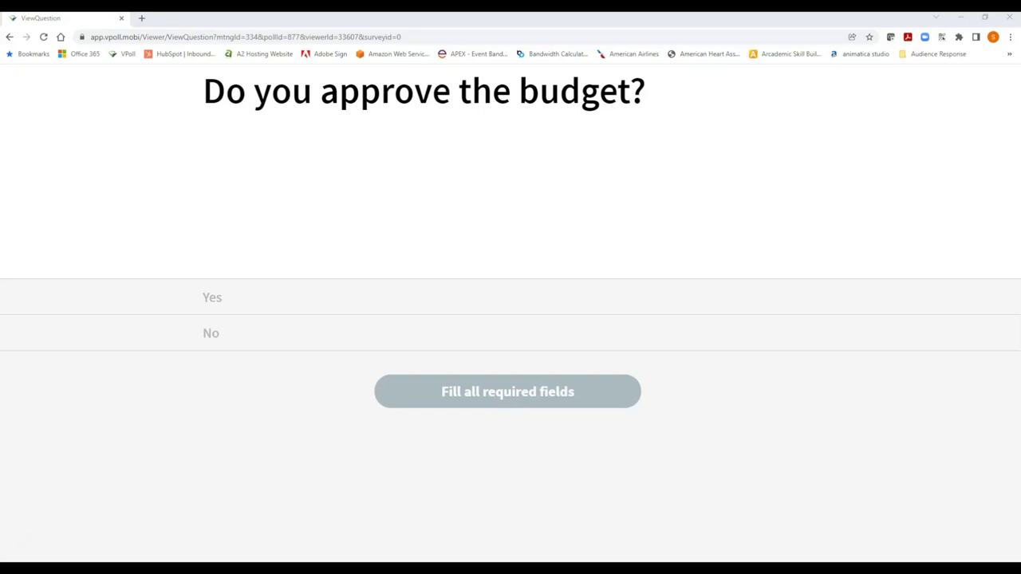
Answer Yes to 'Do you approve the budget?' and submit the vote.
click(357, 295)
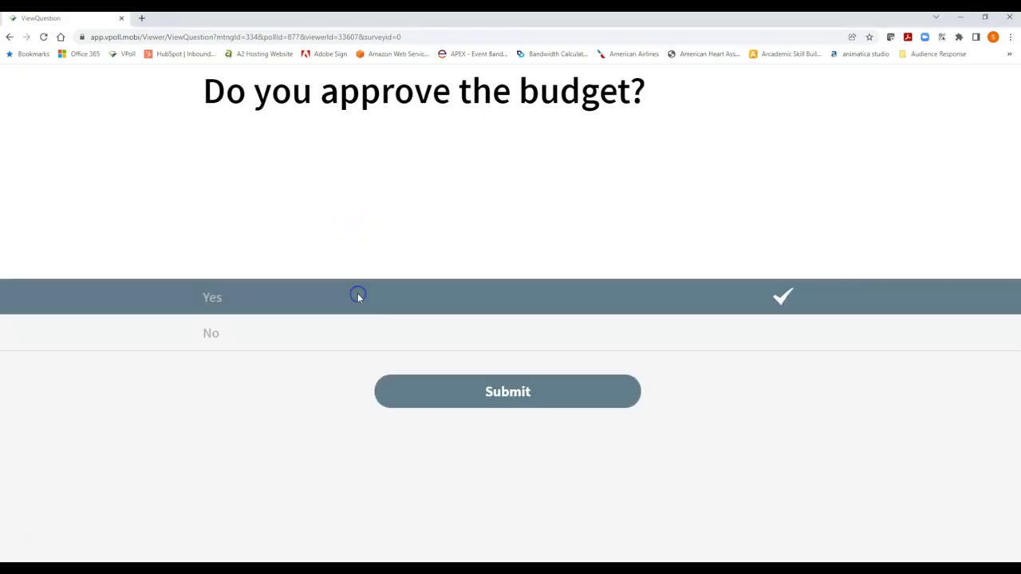
click(363, 341)
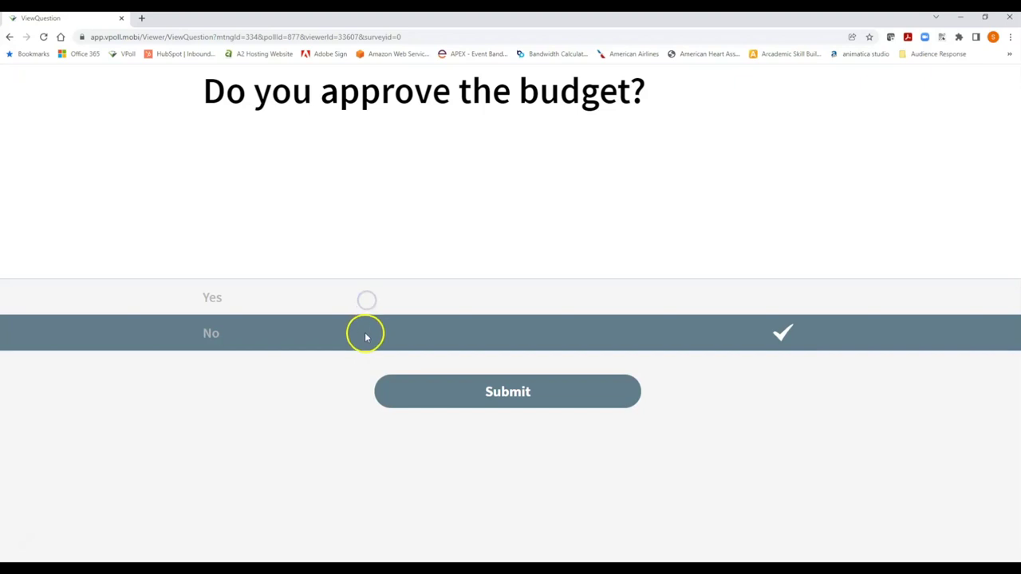
click(373, 340)
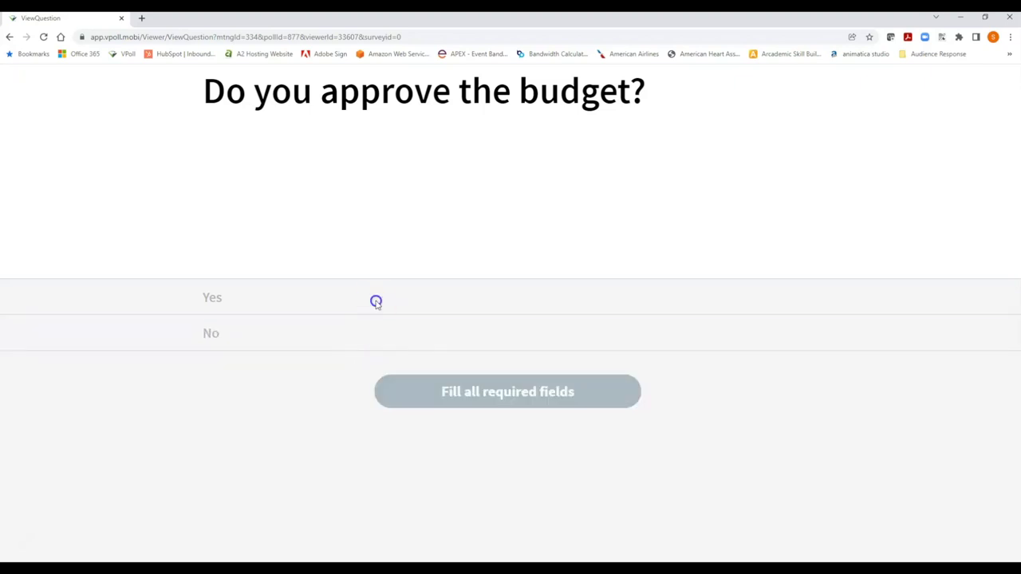
click(376, 301)
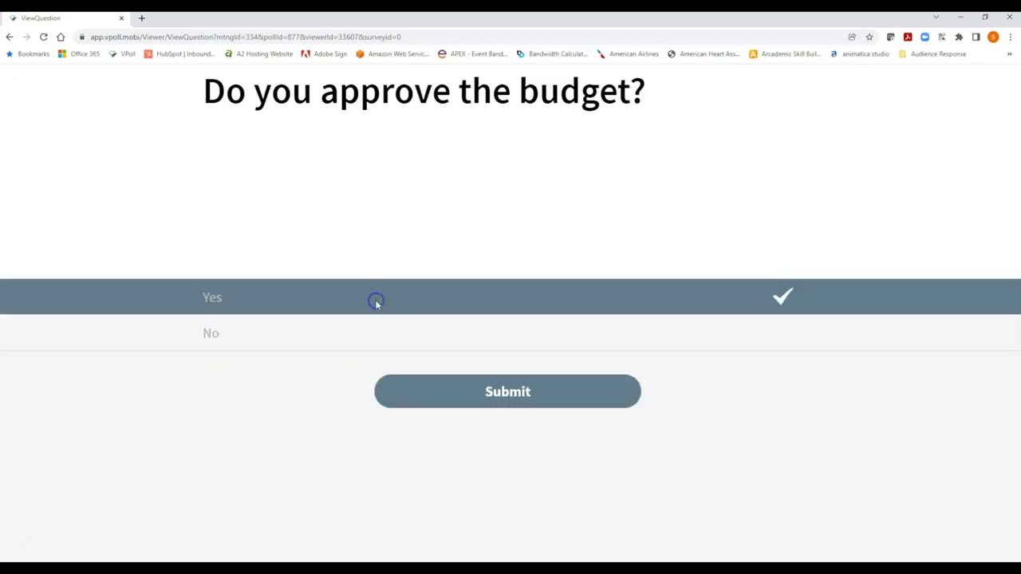
click(489, 396)
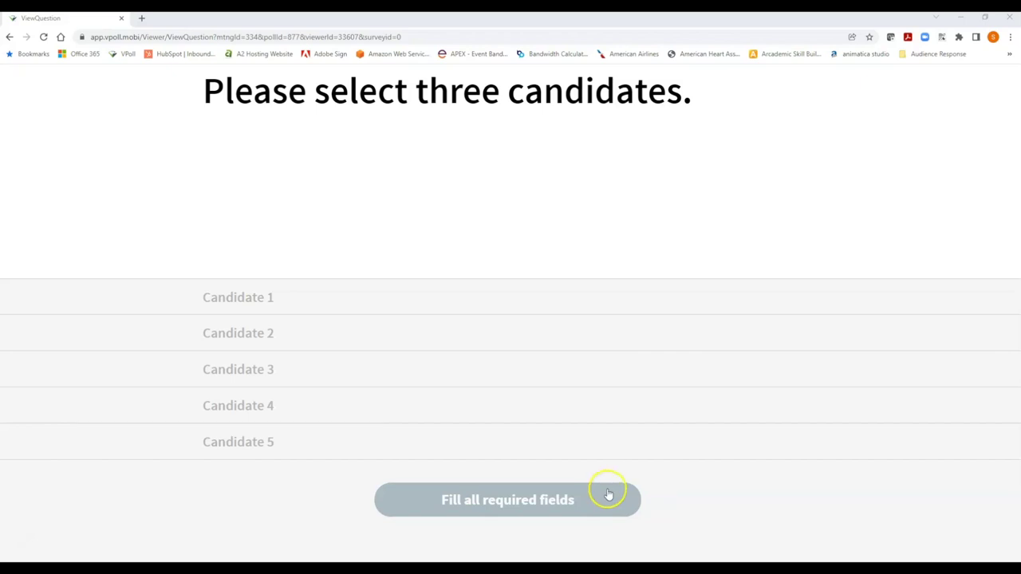
Select Candidate 2, Candidate 3 and Candidate 5 and submit the choices.
click(374, 341)
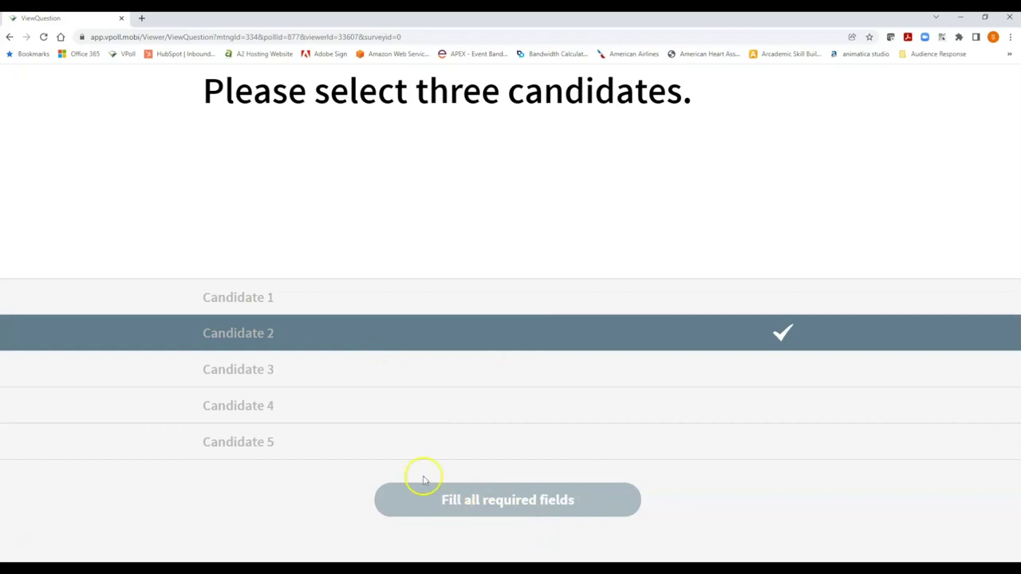
click(344, 374)
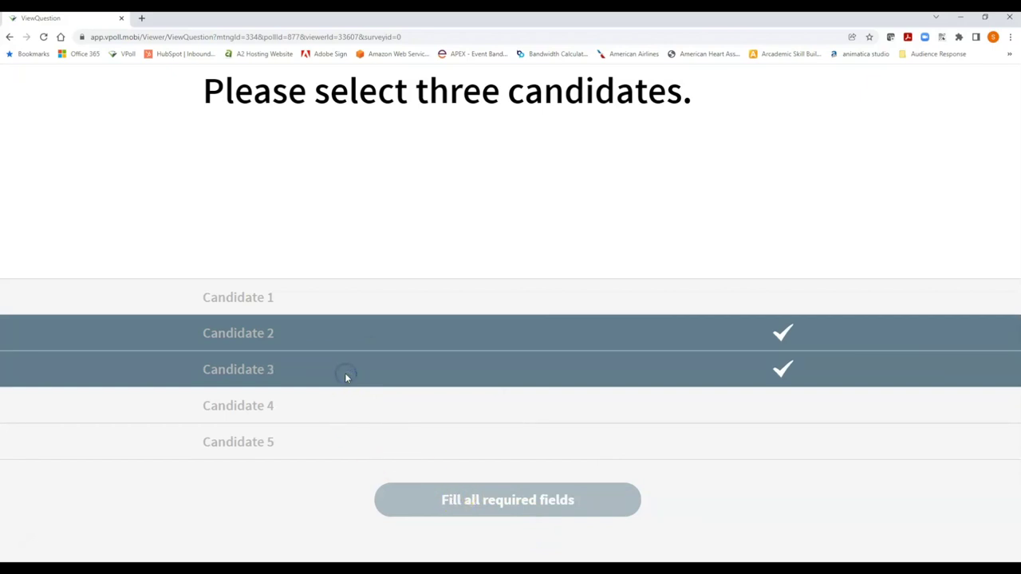
click(491, 501)
click(326, 448)
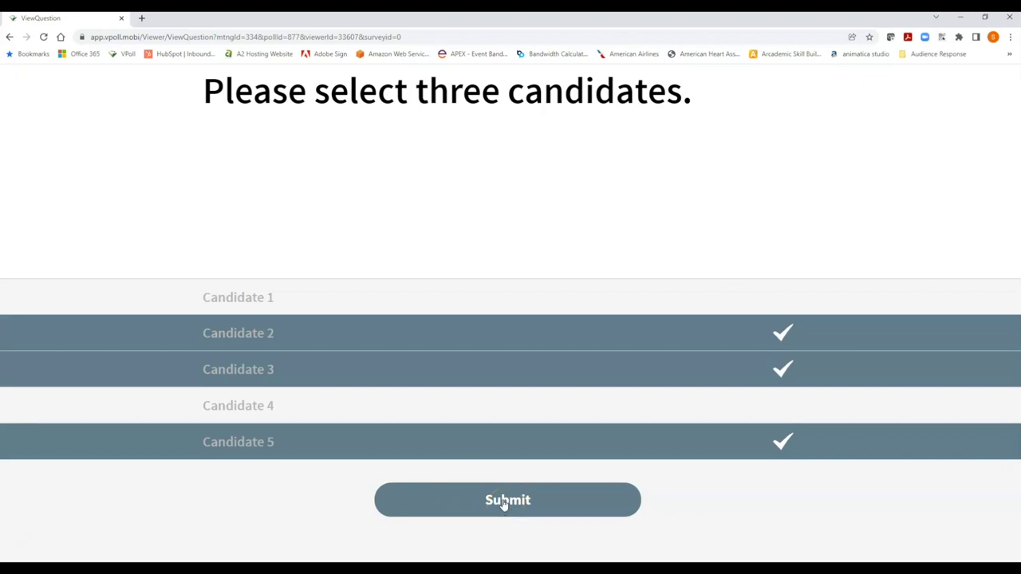
click(504, 504)
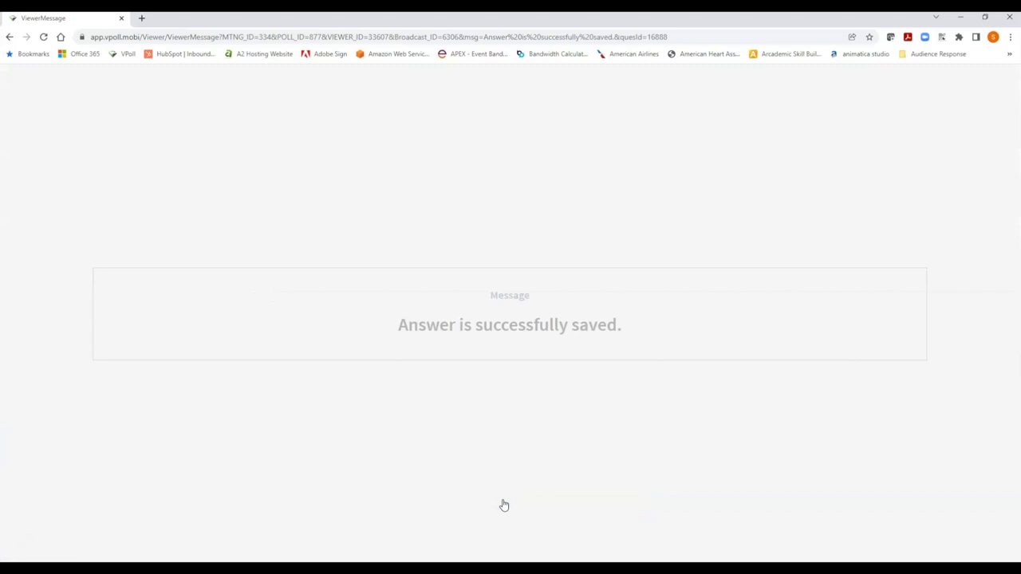